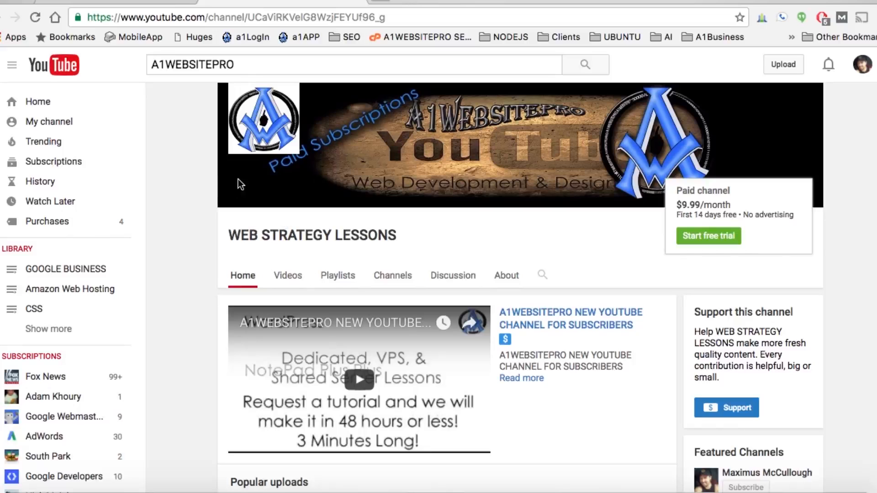
pyautogui.scroll(-2, 183, 279)
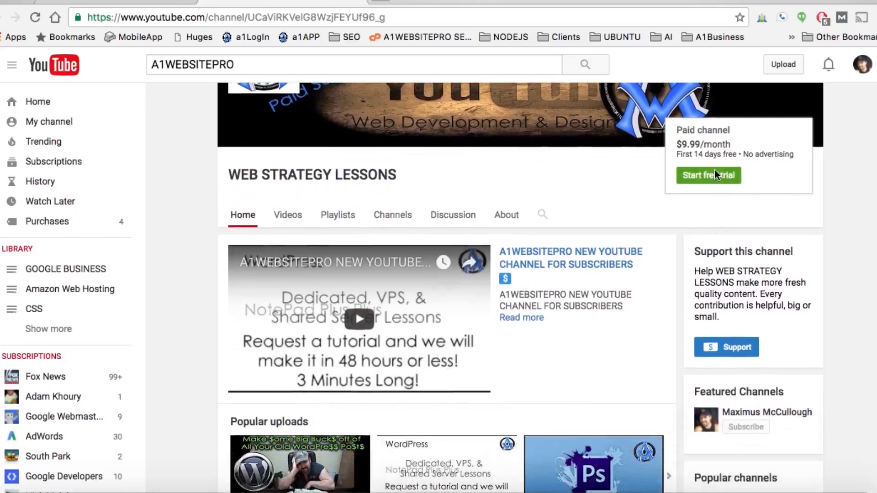
pyautogui.scroll(-1, 608, 312)
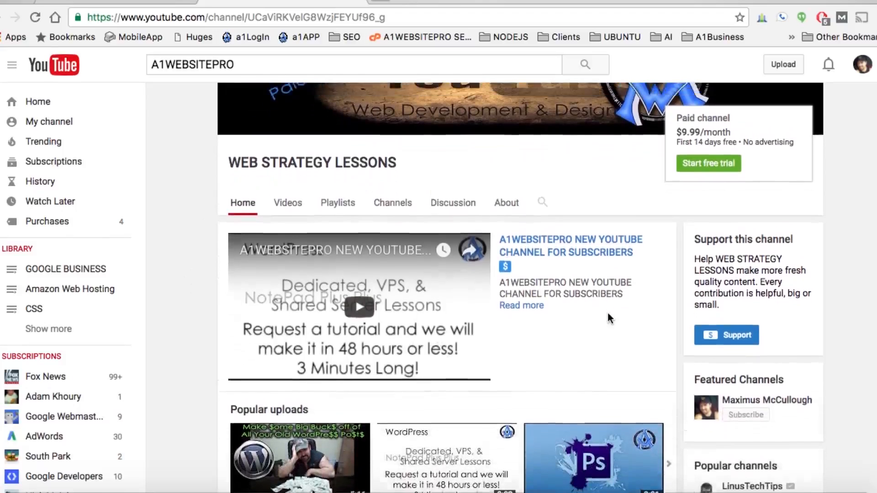
pyautogui.scroll(3, 607, 312)
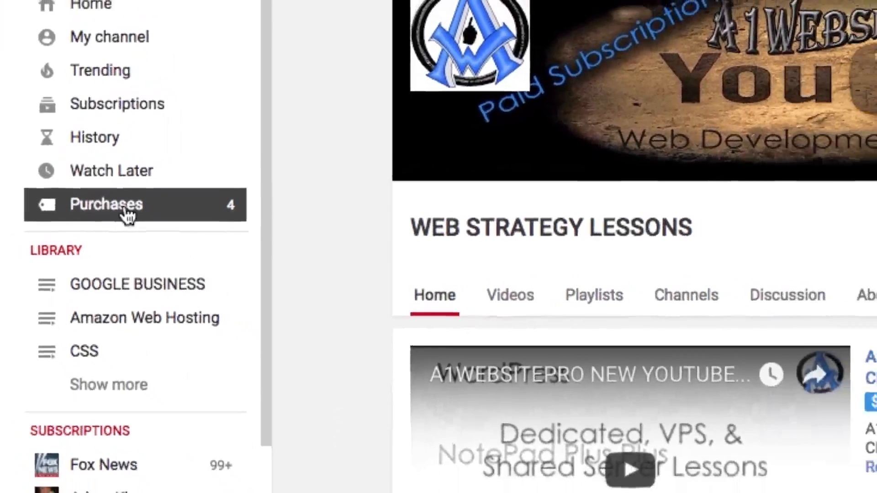
# Show the account's Purchases list with bought titles marked no expiration and expired rentals
pyautogui.click(140, 199)
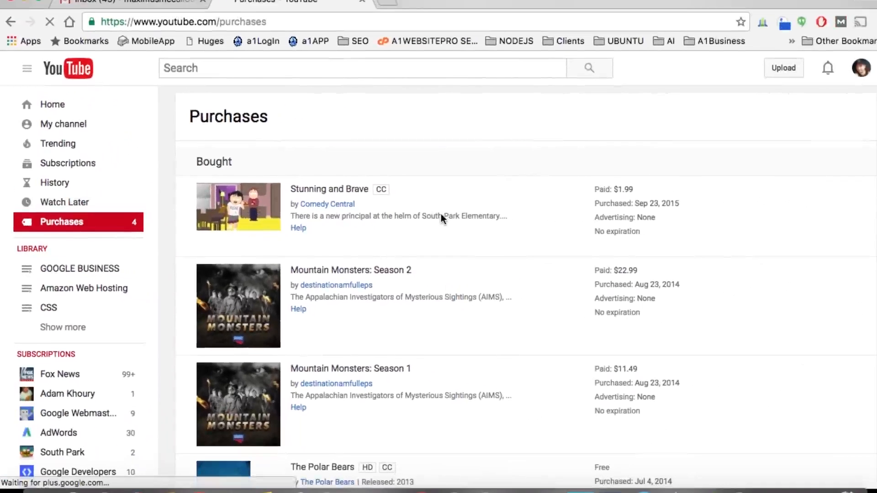
pyautogui.scroll(-3, 441, 214)
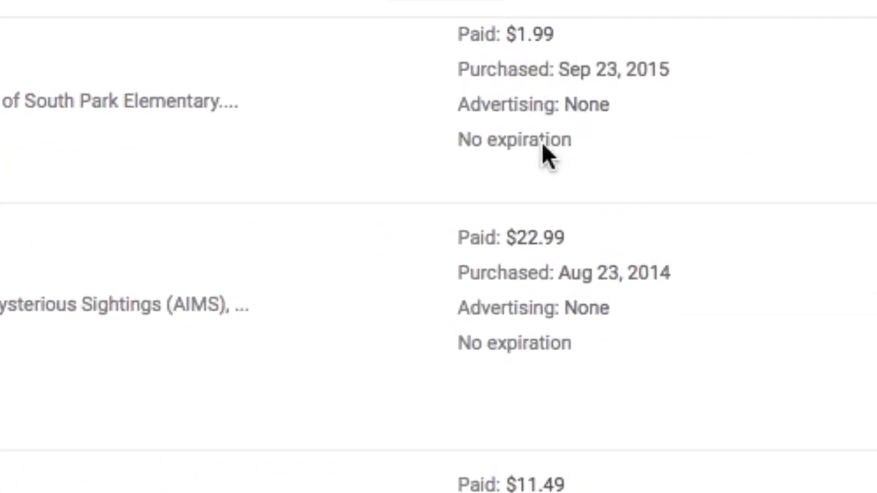
pyautogui.scroll(-2, 543, 143)
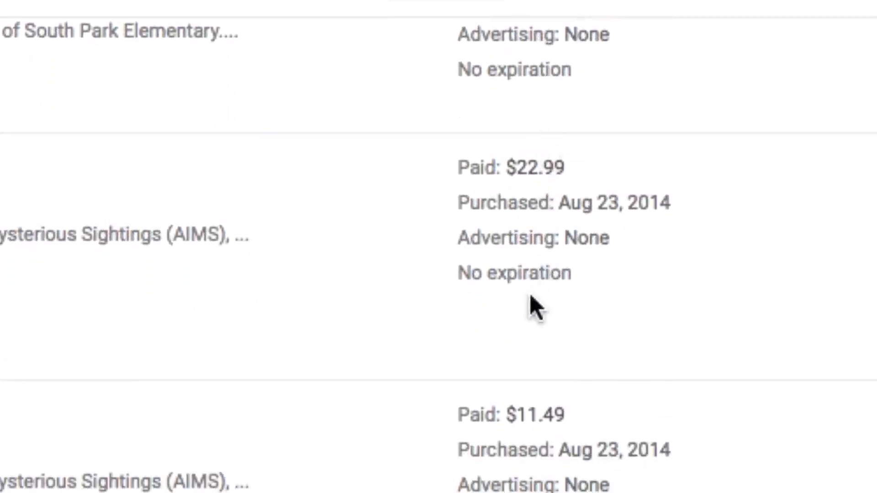
pyautogui.scroll(-2, 535, 307)
pyautogui.scroll(-3, 440, 247)
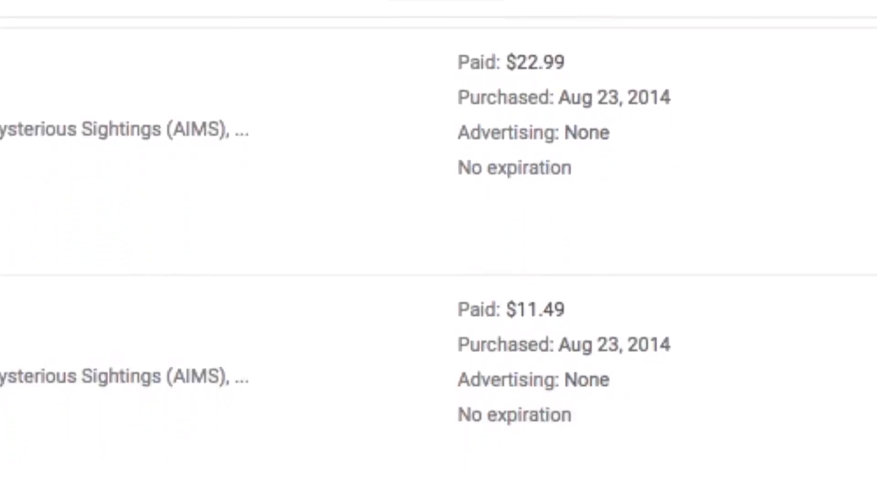
pyautogui.scroll(-2, 439, 247)
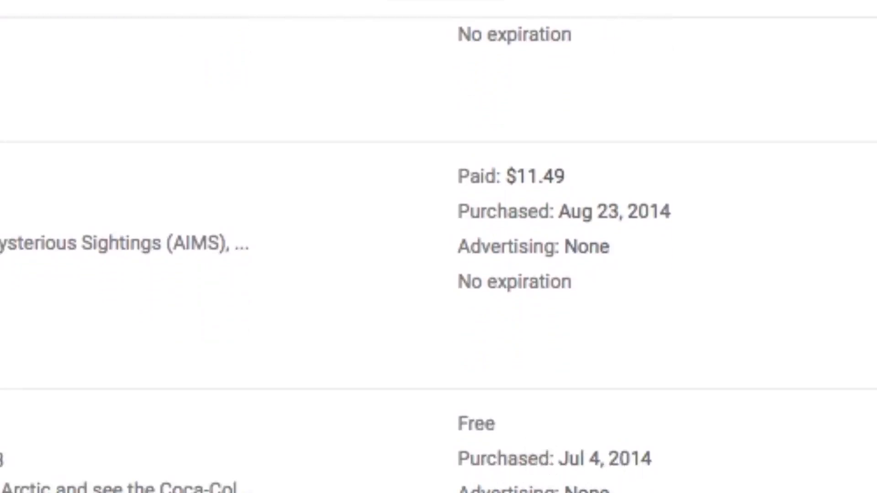
pyautogui.scroll(-2, 438, 274)
pyautogui.scroll(-3, 439, 274)
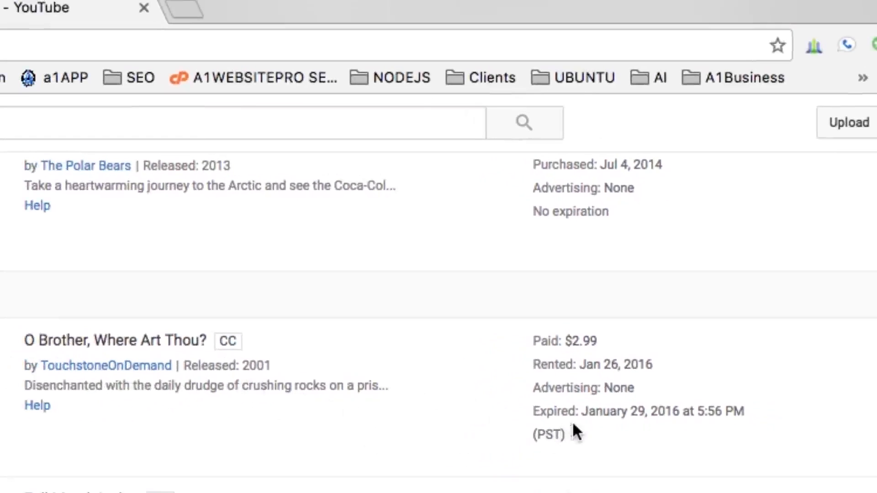
pyautogui.scroll(-2, 622, 441)
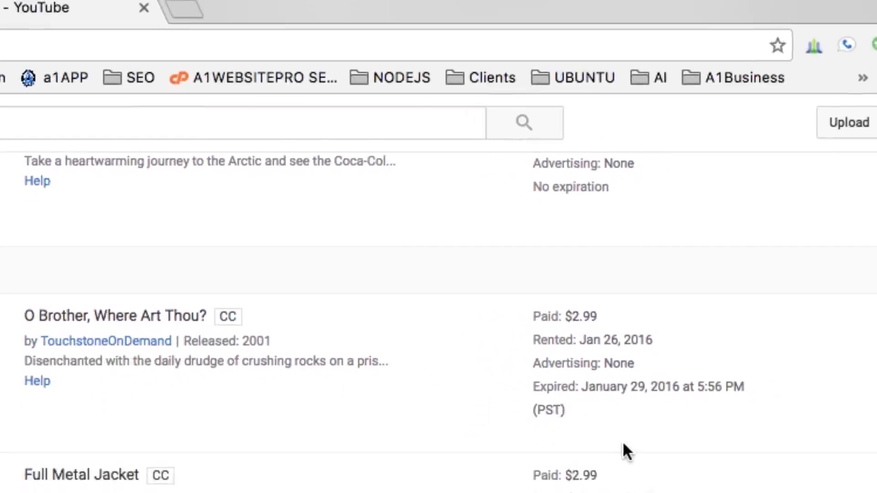
pyautogui.scroll(-2, 622, 441)
pyautogui.scroll(-1, 622, 440)
pyautogui.scroll(-2, 623, 441)
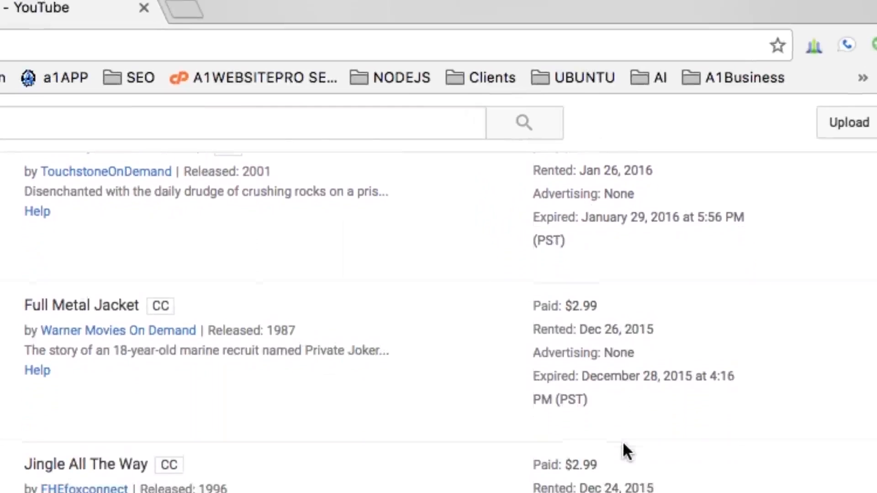
pyautogui.scroll(-2, 623, 441)
pyautogui.scroll(-1, 622, 441)
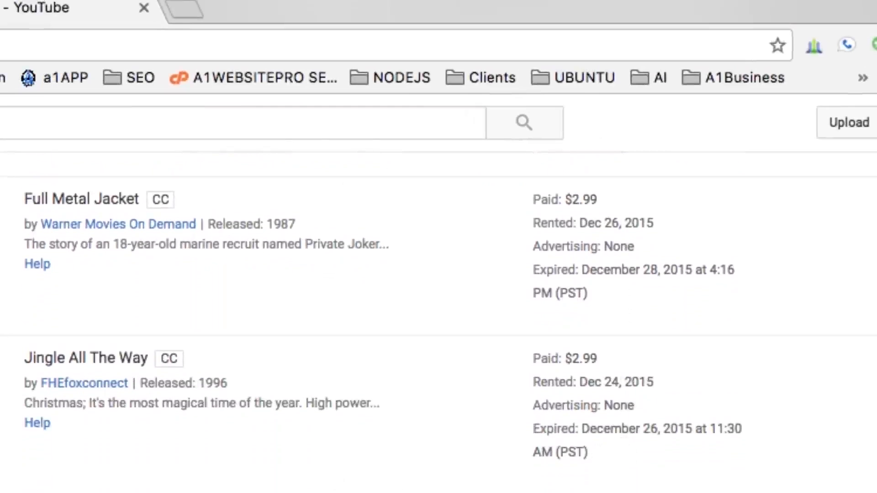
pyautogui.scroll(-3, 622, 441)
pyautogui.scroll(-2, 622, 441)
pyautogui.scroll(-2, 623, 441)
pyautogui.scroll(-2, 622, 441)
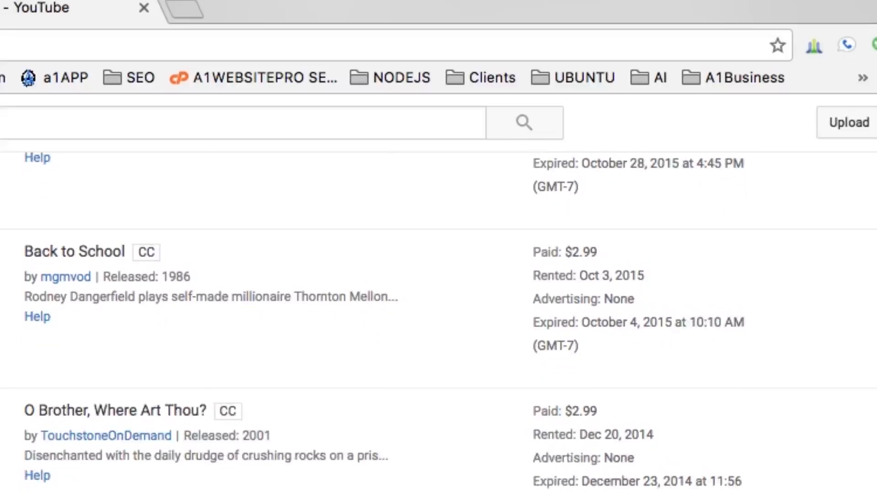
pyautogui.scroll(-2, 623, 441)
pyautogui.scroll(-3, 623, 441)
pyautogui.scroll(-3, 623, 440)
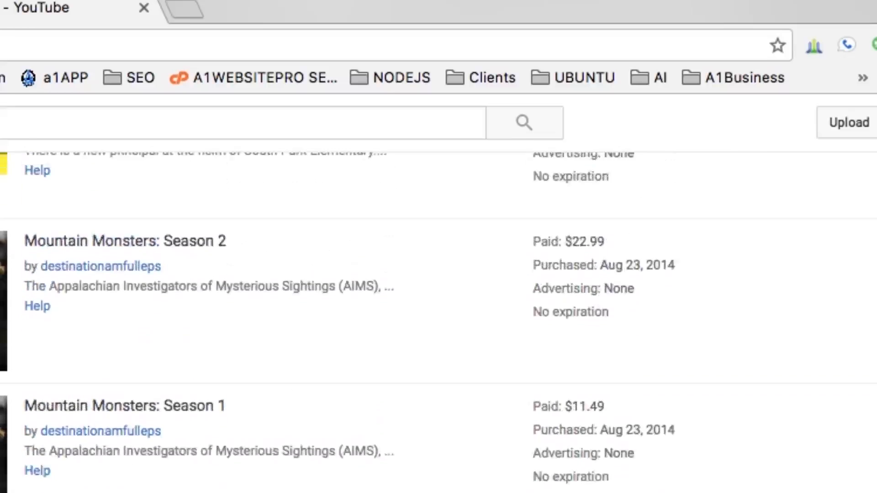
pyautogui.scroll(-2, 622, 441)
pyautogui.scroll(3, 622, 441)
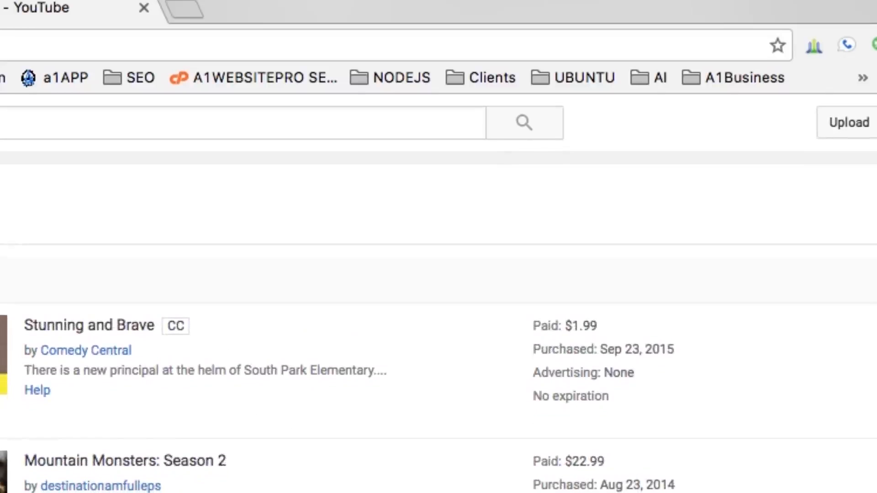
pyautogui.scroll(-1, 622, 440)
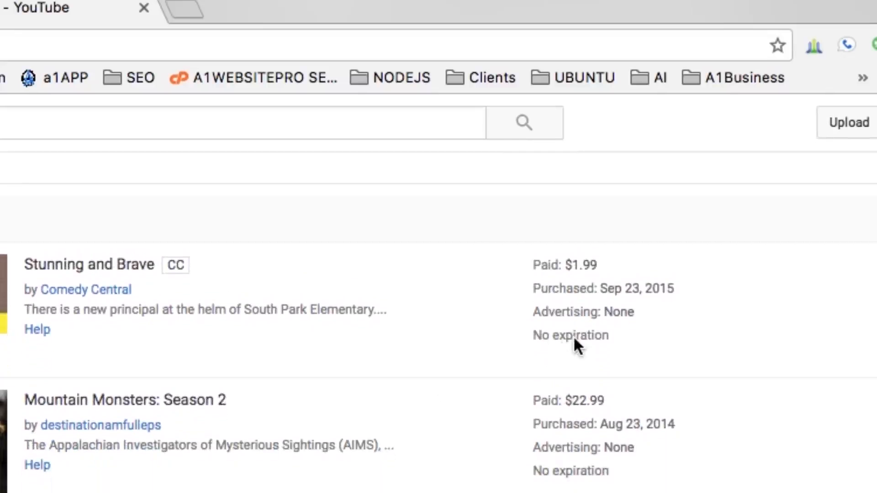
pyautogui.scroll(-3, 573, 336)
pyautogui.scroll(-3, 573, 336)
pyautogui.scroll(-1, 574, 336)
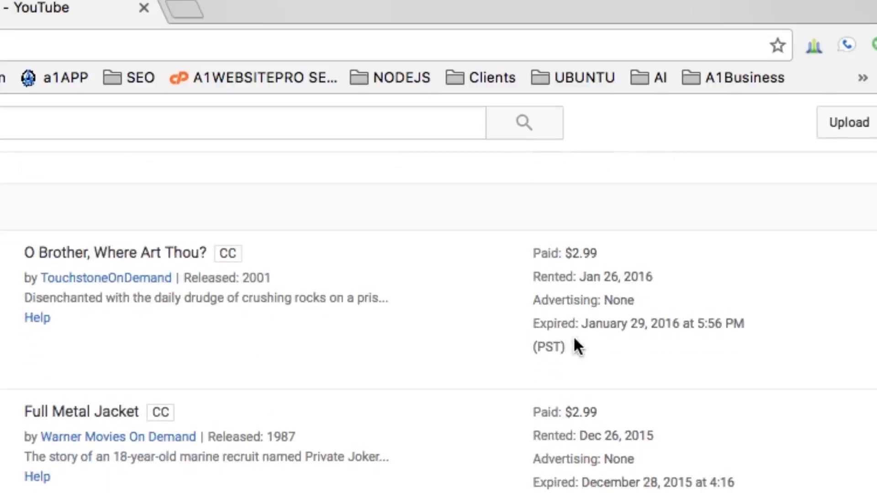
pyautogui.scroll(-1, 569, 407)
pyautogui.scroll(-5, 570, 407)
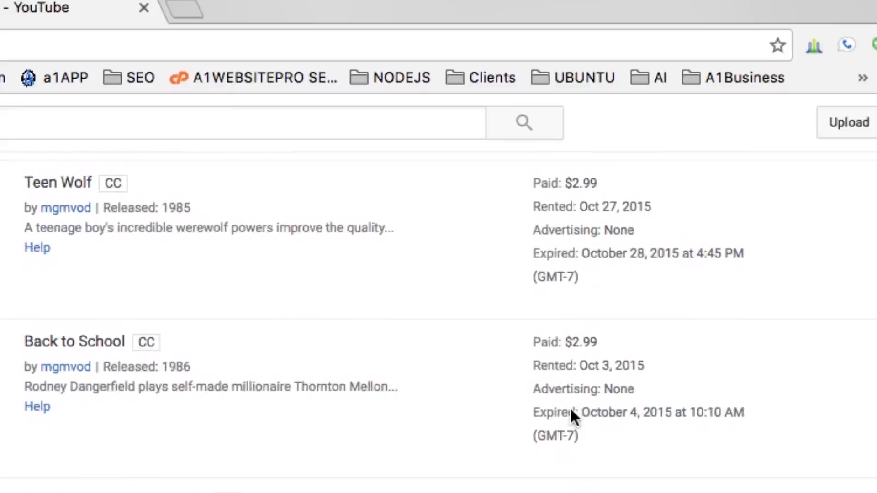
pyautogui.scroll(-2, 570, 407)
pyautogui.scroll(-4, 570, 408)
pyautogui.scroll(-5, 570, 407)
pyautogui.scroll(-2, 569, 407)
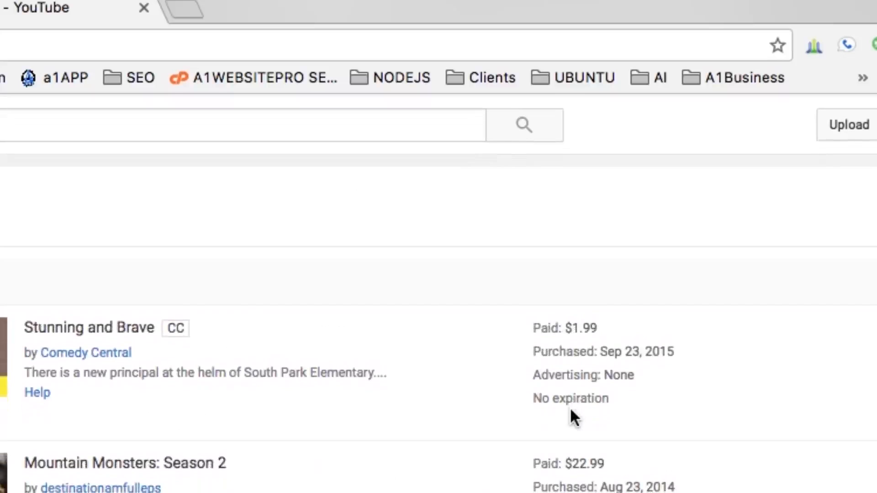